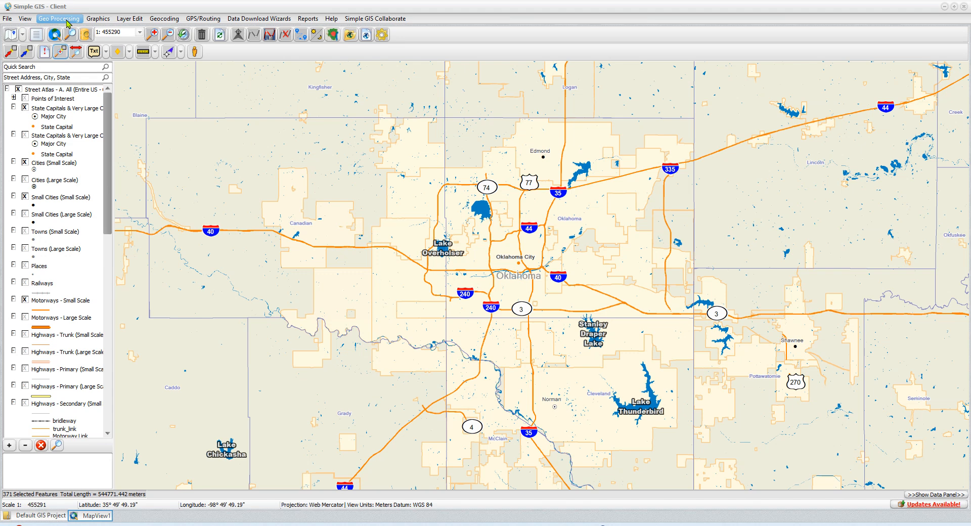
Step: Start a Multi Layer Buffer Analysis and add a 1-mile condition for all displayed features of Motorways - Large Scale
{"action": "left_click", "coordinate": [67, 23]}
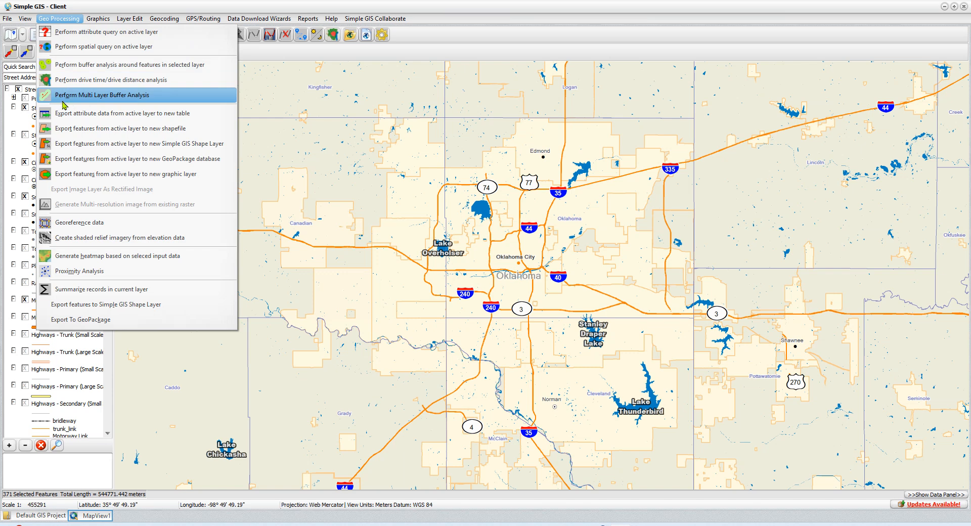
{"action": "left_click", "coordinate": [125, 96]}
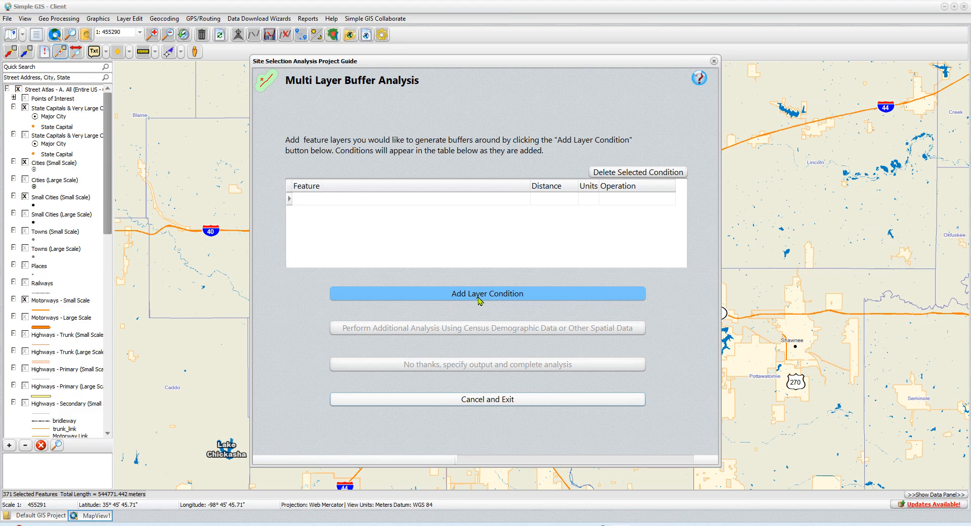
{"action": "left_click", "coordinate": [506, 299]}
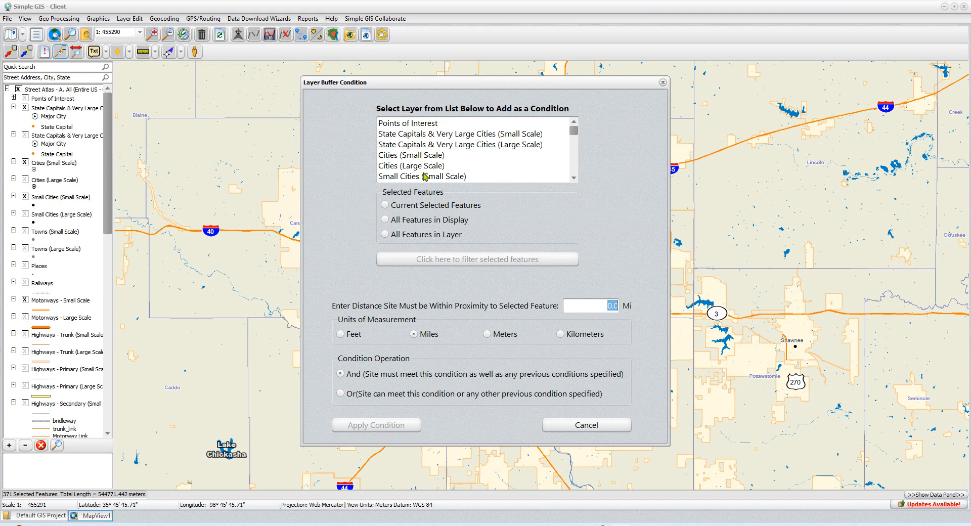
{"action": "scroll", "coordinate": [424, 176], "scroll_direction": "down", "scroll_amount": 3}
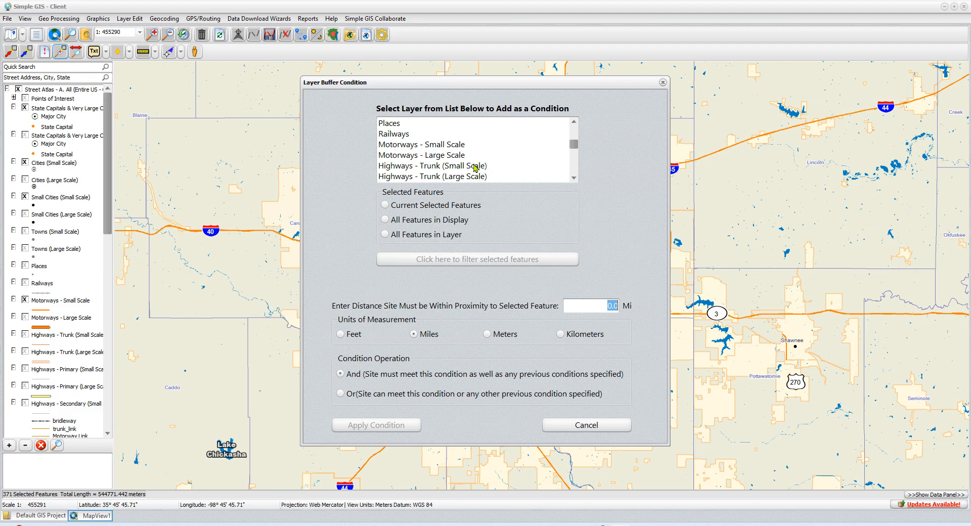
{"action": "left_click", "coordinate": [430, 156]}
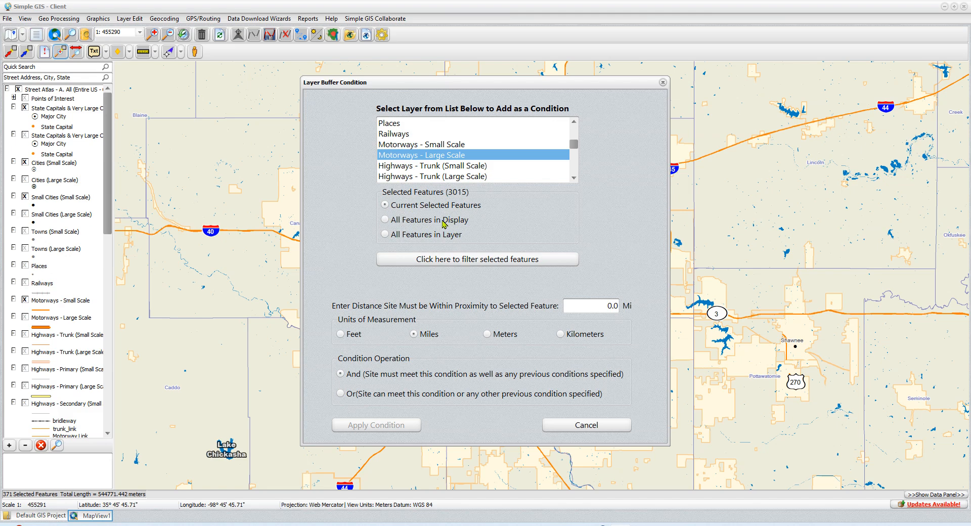
{"action": "left_click", "coordinate": [384, 220]}
{"action": "left_click", "coordinate": [585, 308]}
{"action": "type", "text": "1"}
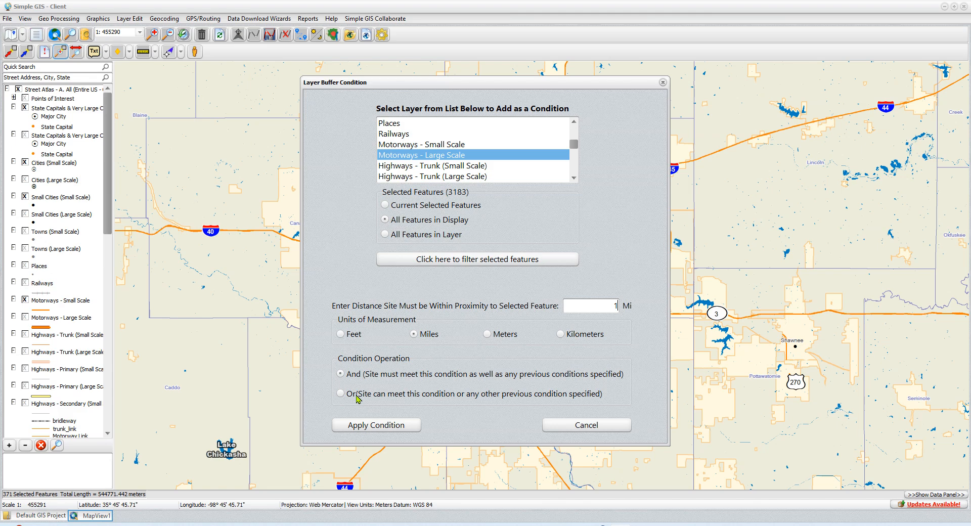
{"action": "left_click", "coordinate": [400, 429]}
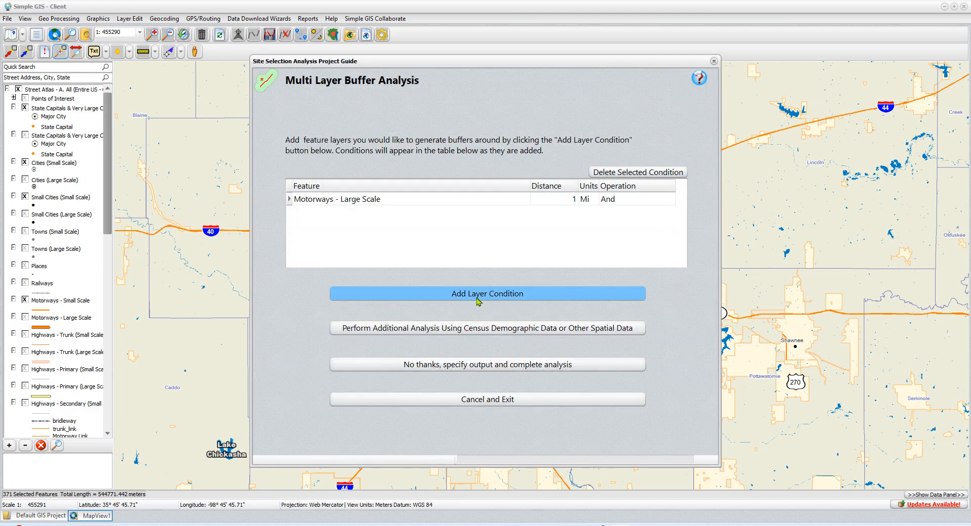
Step: Add a second condition for all displayed Railways features within 1 mile
{"action": "left_click", "coordinate": [492, 300]}
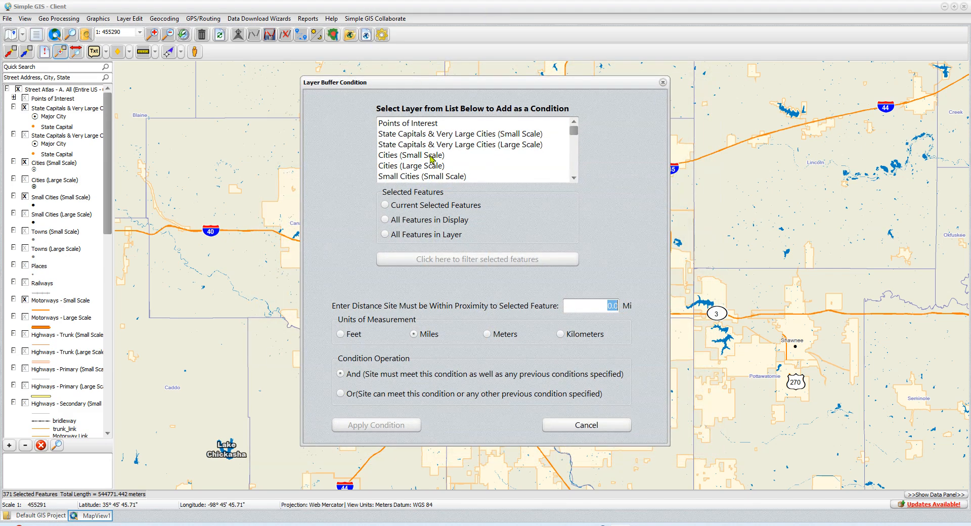
{"action": "scroll", "coordinate": [438, 158], "scroll_direction": "down", "scroll_amount": 3}
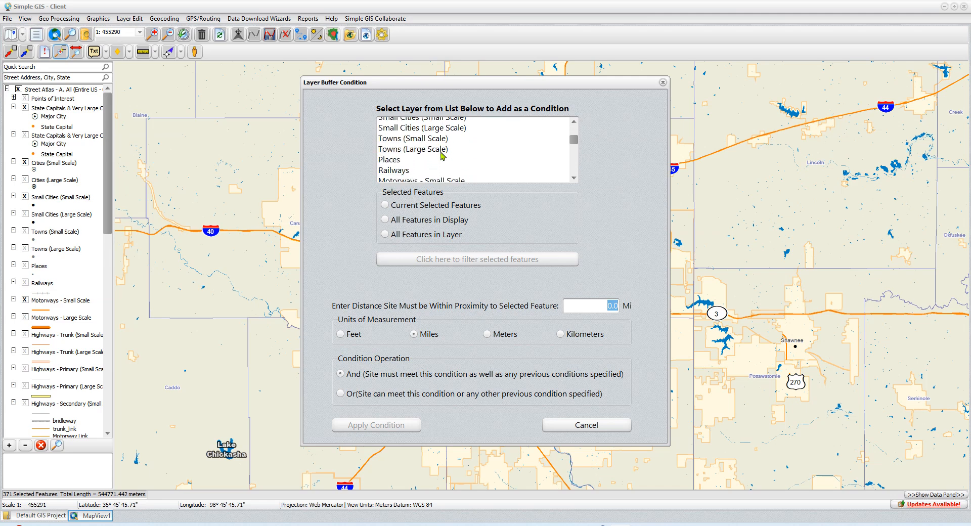
{"action": "left_click", "coordinate": [404, 135]}
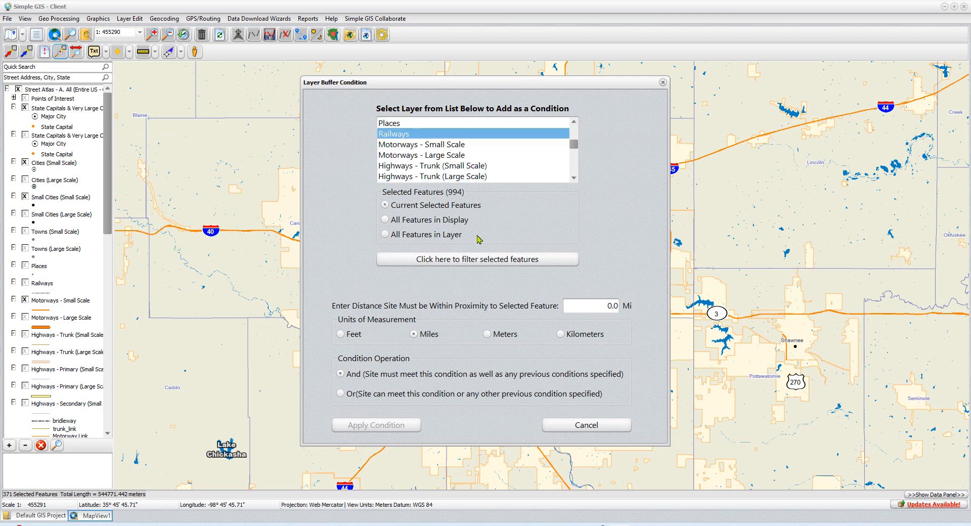
{"action": "left_click", "coordinate": [406, 224]}
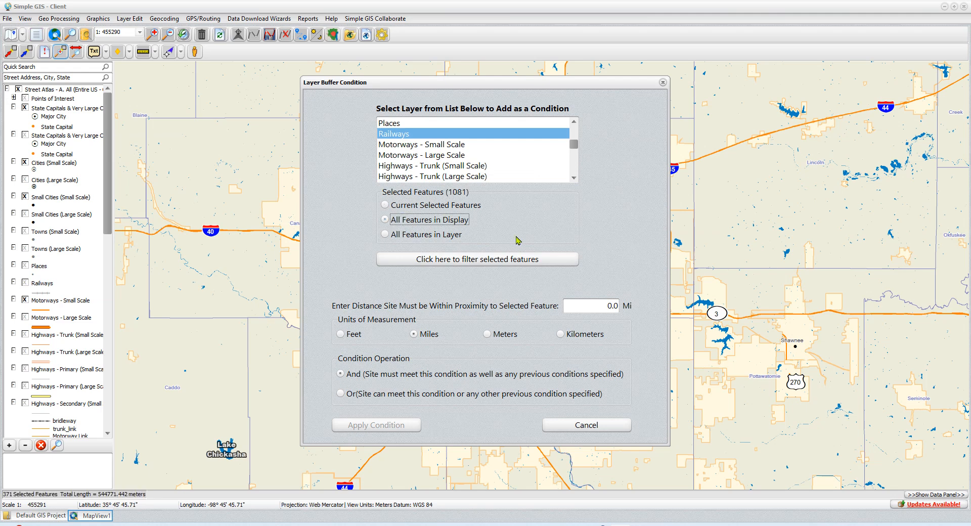
{"action": "left_click", "coordinate": [582, 305]}
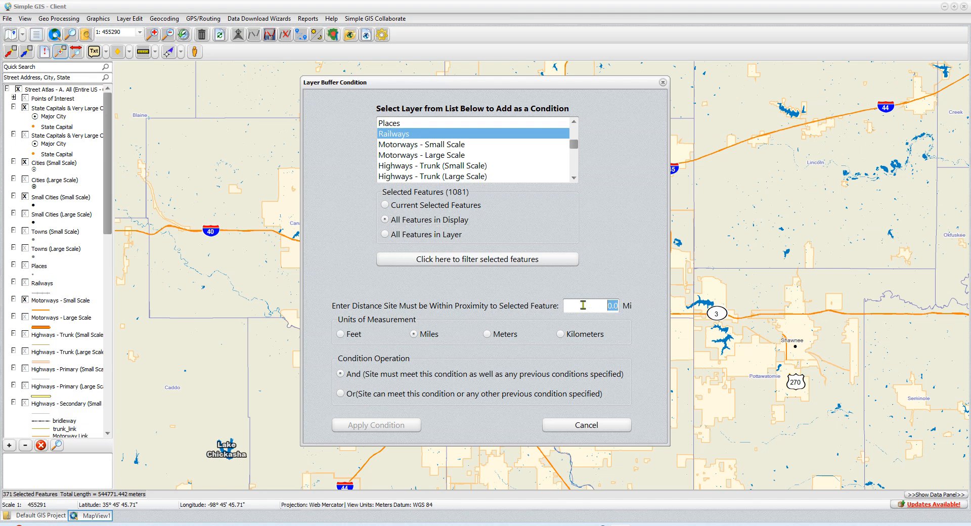
{"action": "type", "text": "1"}
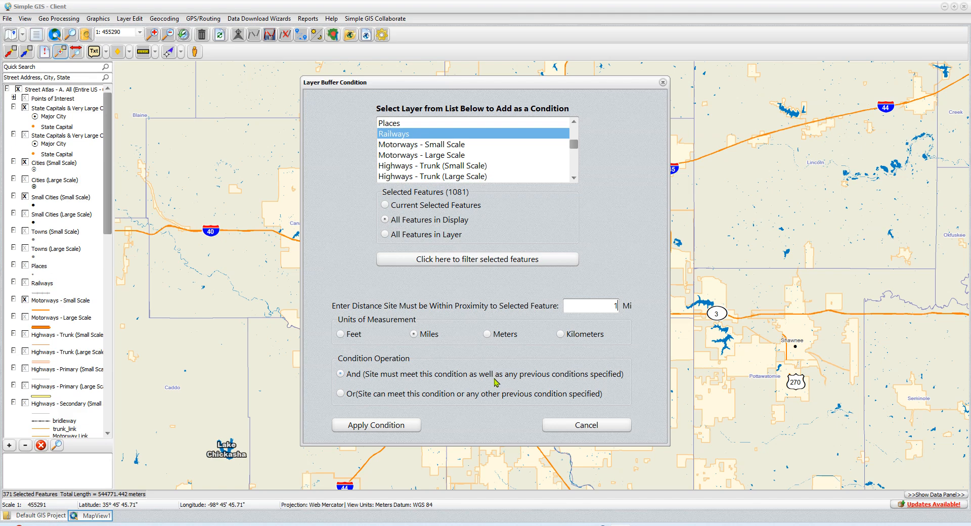
{"action": "left_click", "coordinate": [403, 428]}
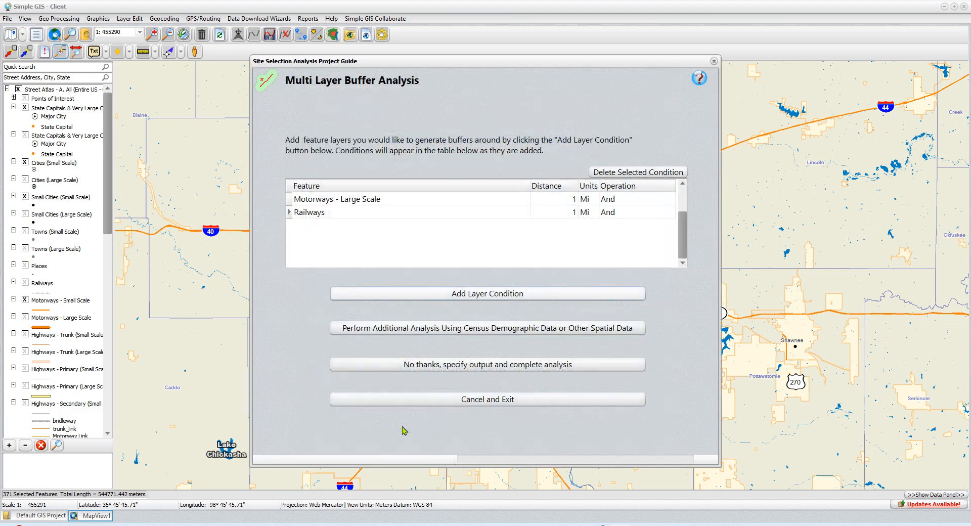
Step: Begin a Waterways condition on all displayed features and filter them with the query fclass = "river"
{"action": "left_click", "coordinate": [484, 299]}
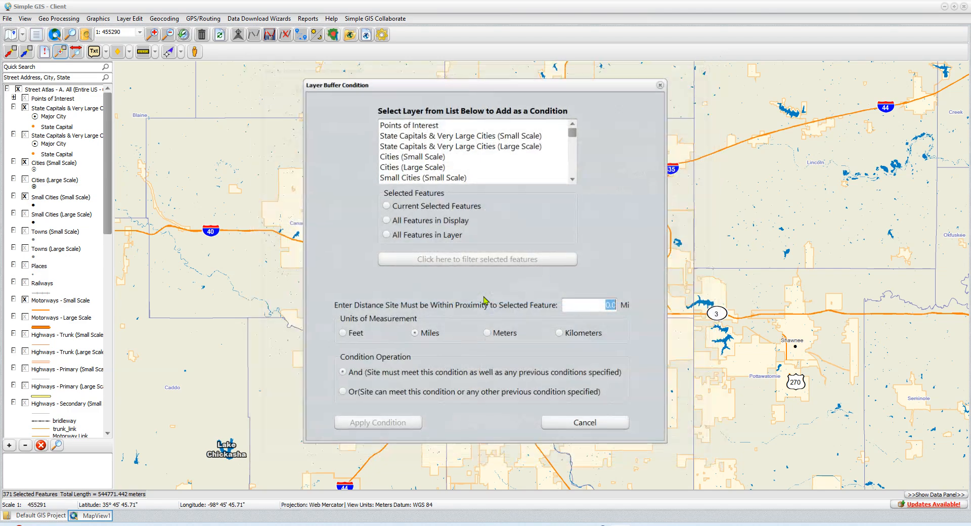
{"action": "scroll", "coordinate": [435, 161], "scroll_direction": "down", "scroll_amount": 3}
{"action": "scroll", "coordinate": [434, 161], "scroll_direction": "down", "scroll_amount": 5}
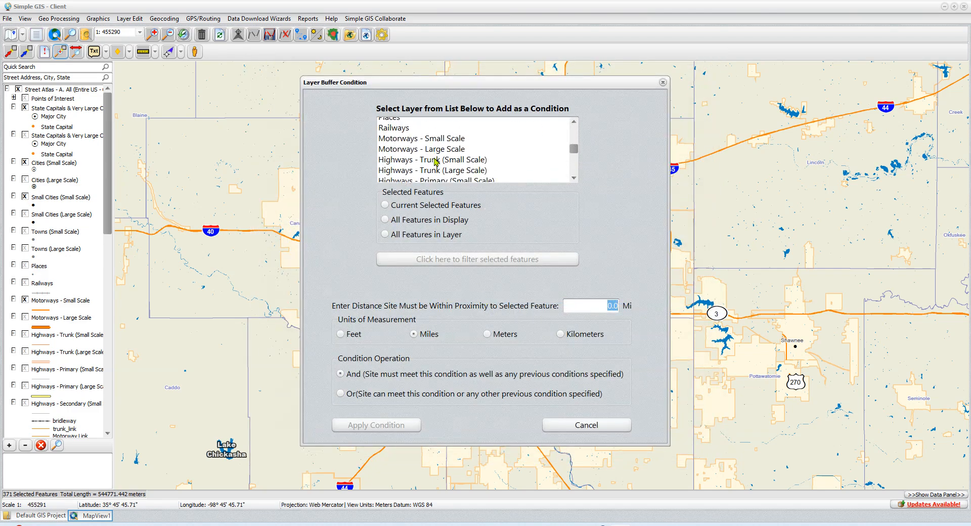
{"action": "scroll", "coordinate": [434, 163], "scroll_direction": "down", "scroll_amount": 1}
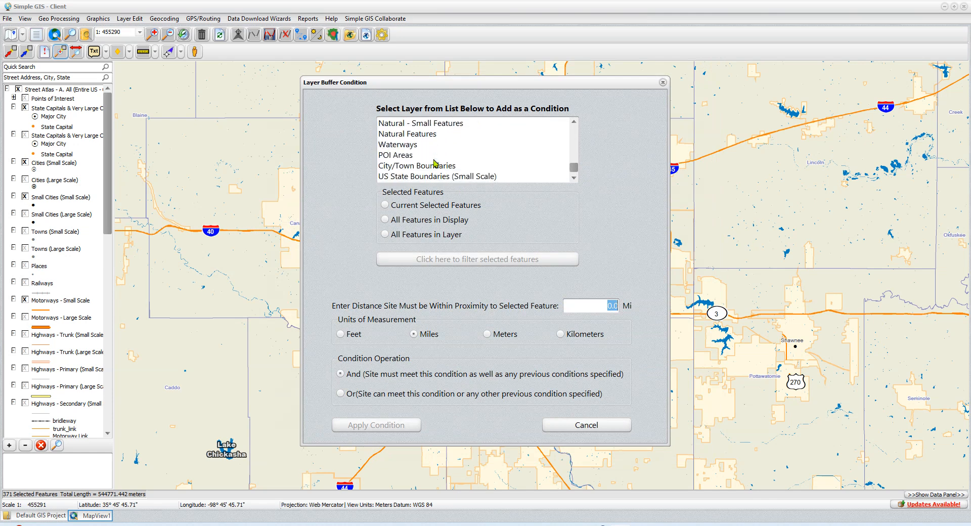
{"action": "left_click", "coordinate": [412, 145]}
{"action": "left_click", "coordinate": [417, 222]}
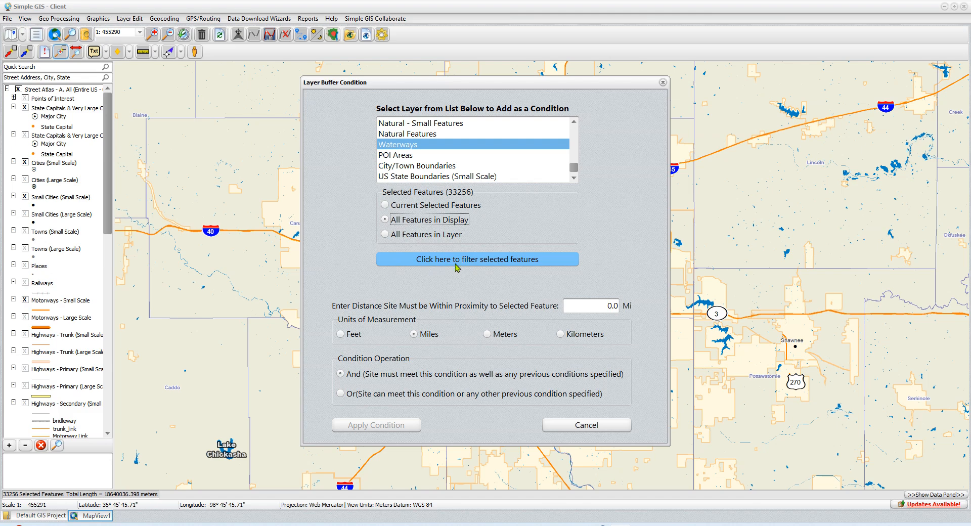
{"action": "left_click", "coordinate": [474, 263]}
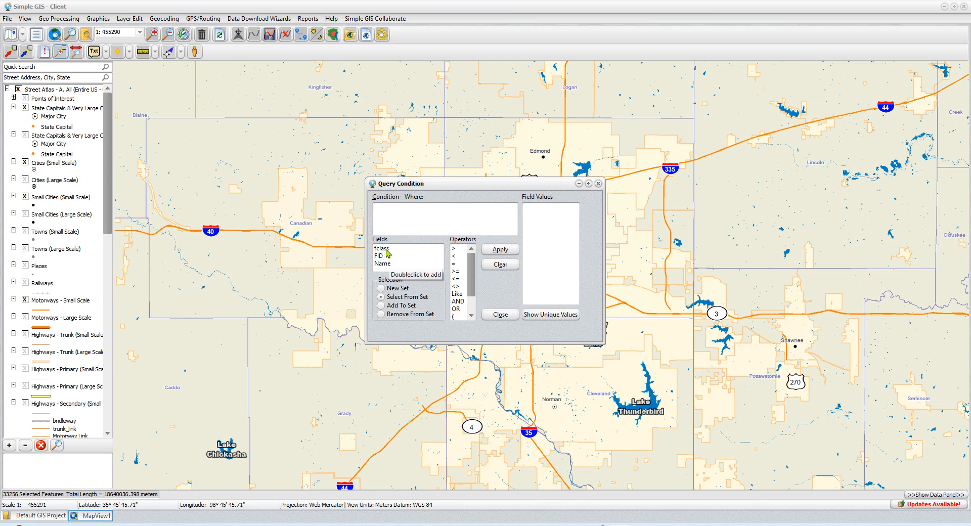
{"action": "double_click", "coordinate": [386, 251]}
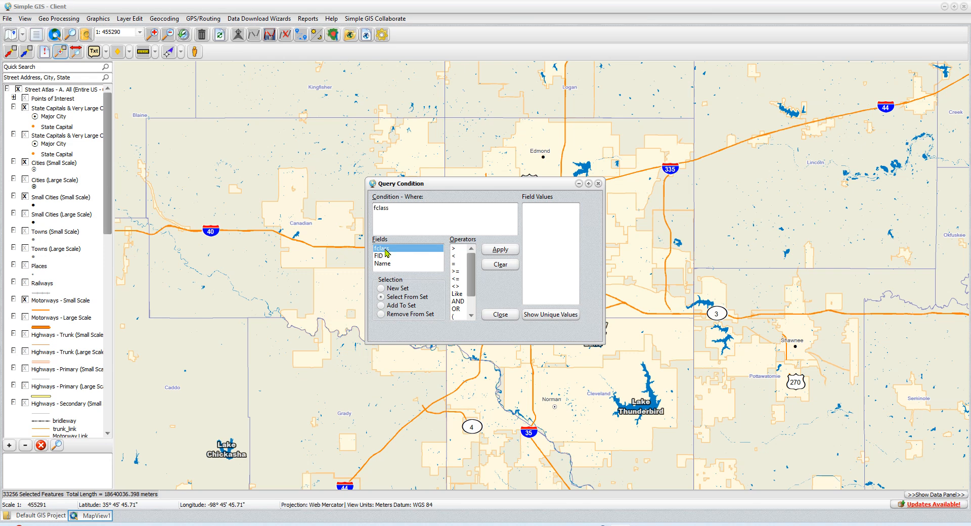
{"action": "double_click", "coordinate": [457, 264]}
{"action": "type", "text": "\"river"}
{"action": "left_click", "coordinate": [501, 250]}
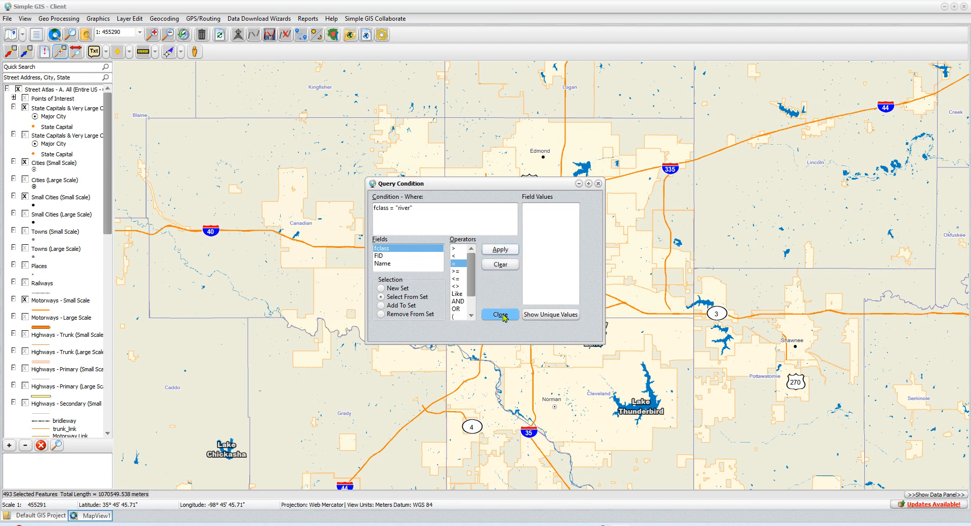
{"action": "left_click", "coordinate": [501, 314]}
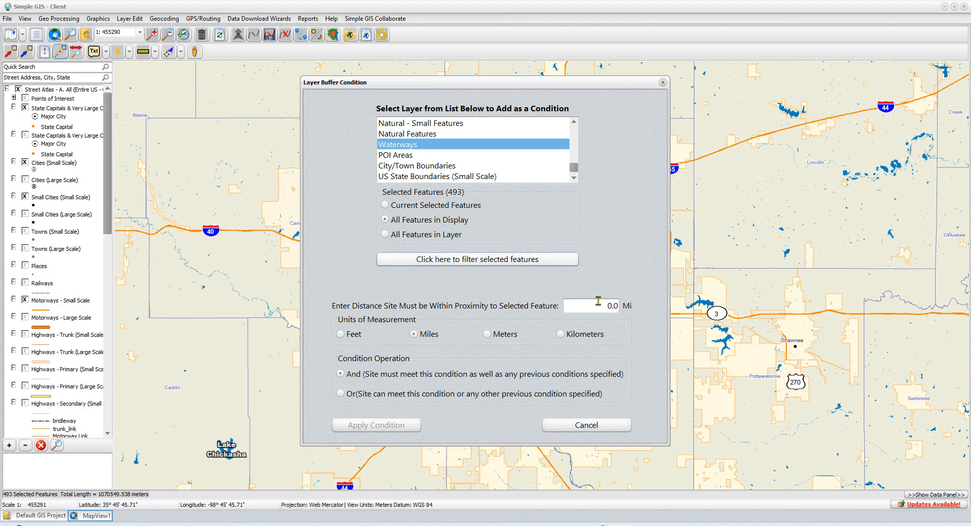
Step: Set the Waterways condition distance to 1 mile and apply it
{"action": "left_click", "coordinate": [597, 307]}
{"action": "type", "text": "1"}
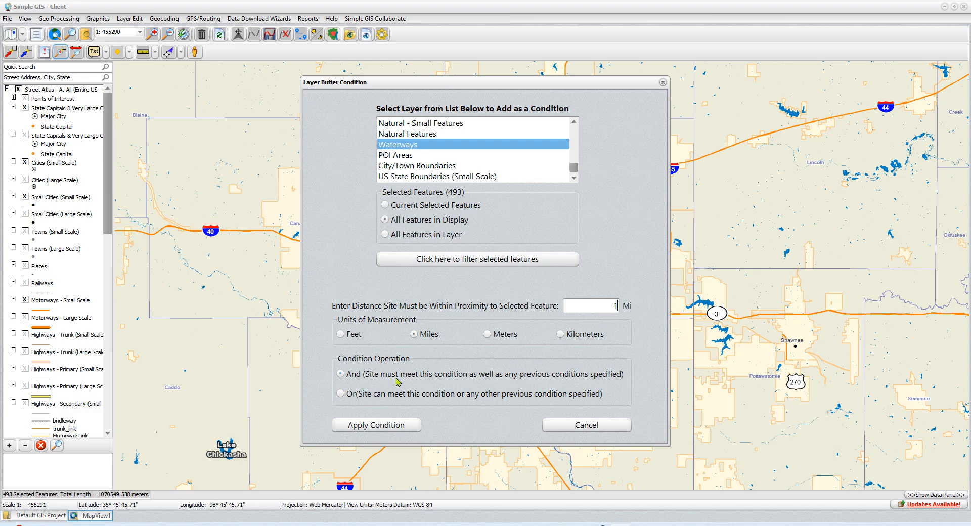
{"action": "left_click", "coordinate": [393, 430]}
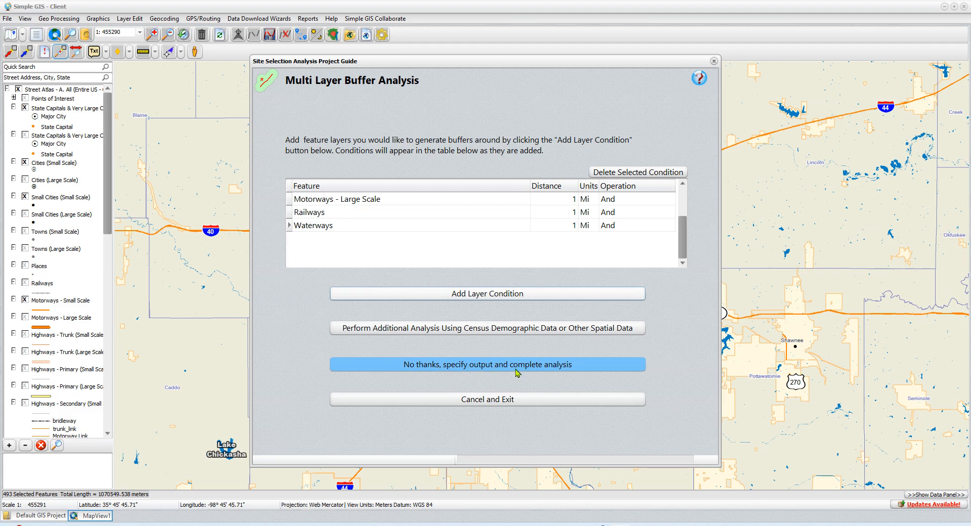
Step: Proceed to output, name the new layer MultiBuffer, and start the analysis
{"action": "left_click", "coordinate": [516, 370]}
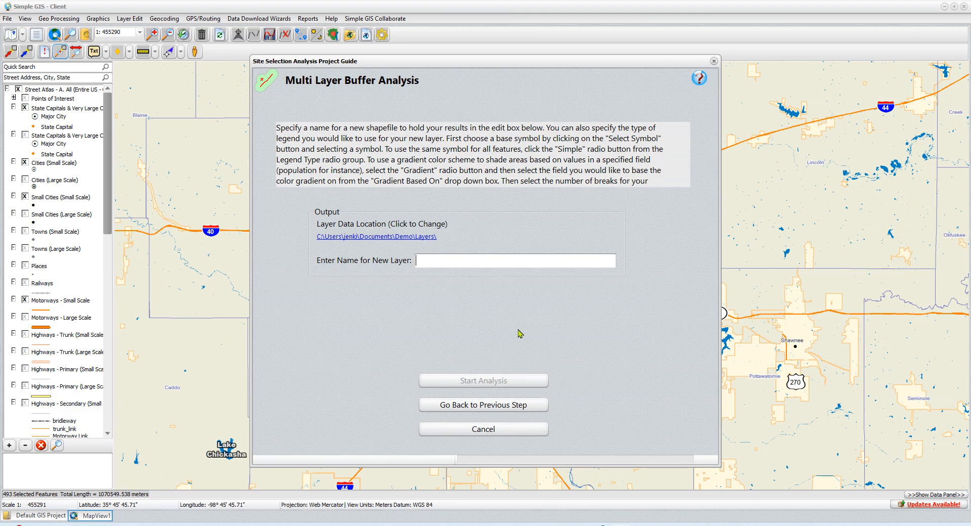
{"action": "type", "text": "MultiBuffer"}
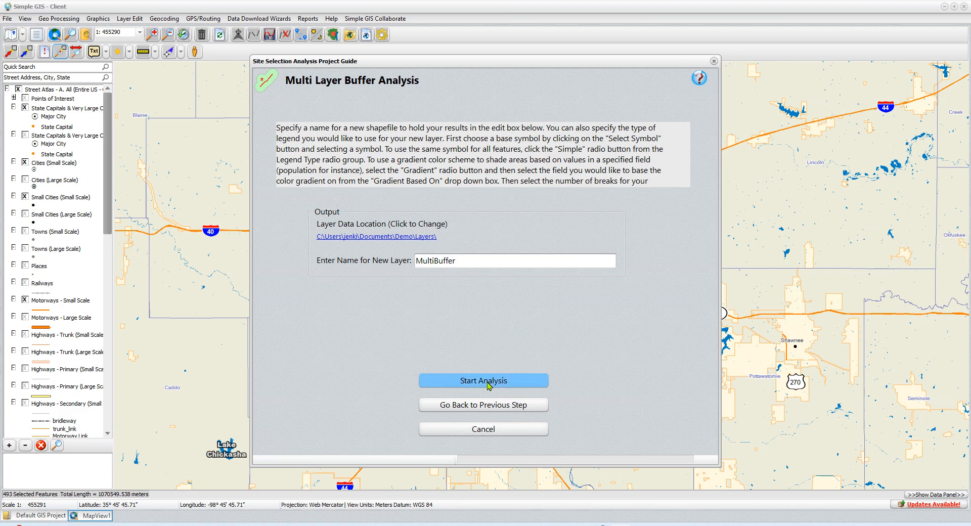
{"action": "left_click", "coordinate": [488, 383]}
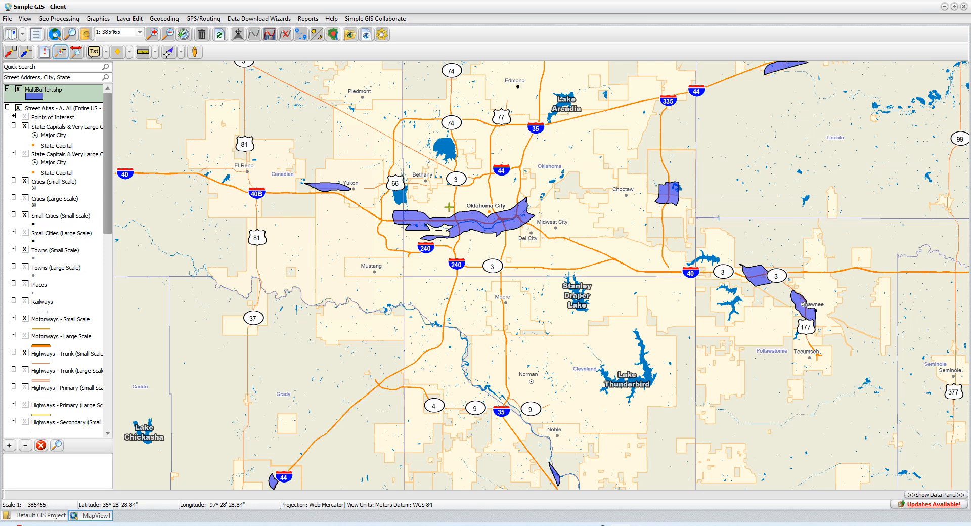
Step: Zoom in on the buffer result near Oklahoma City, then return to the previous extent
{"action": "left_click_drag", "start_coordinate": [449, 207], "coordinate": [487, 235]}
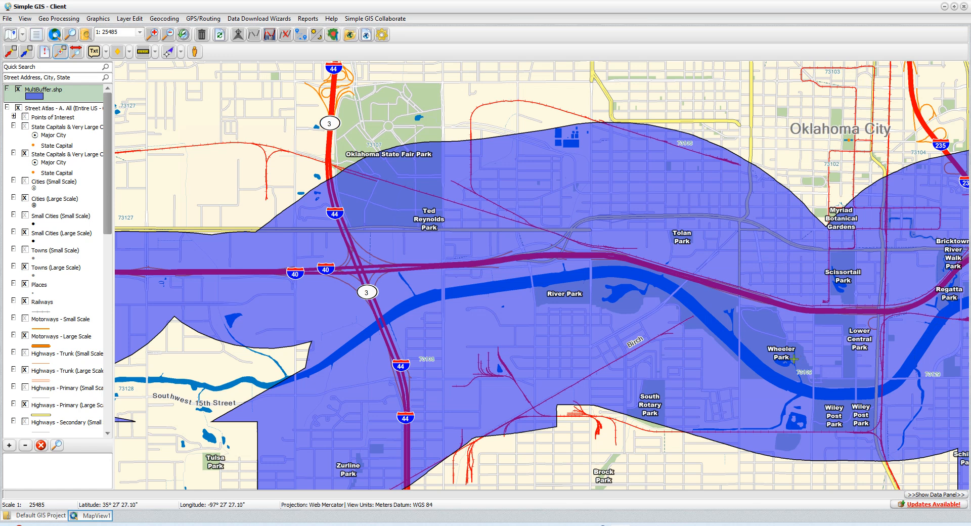
{"action": "left_click", "coordinate": [183, 34]}
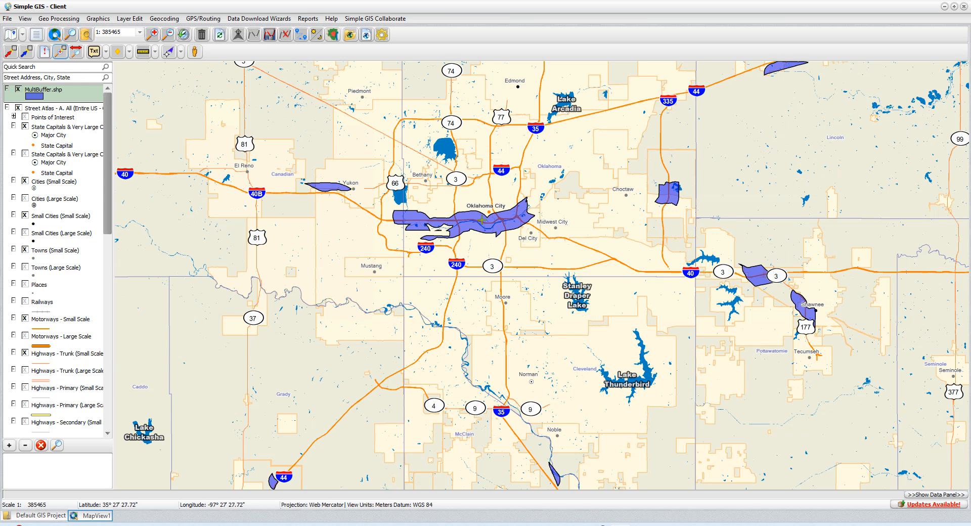
Step: Remove the MultiBuffer.shp layer from the map, confirming the removal
{"action": "right_click", "coordinate": [46, 93]}
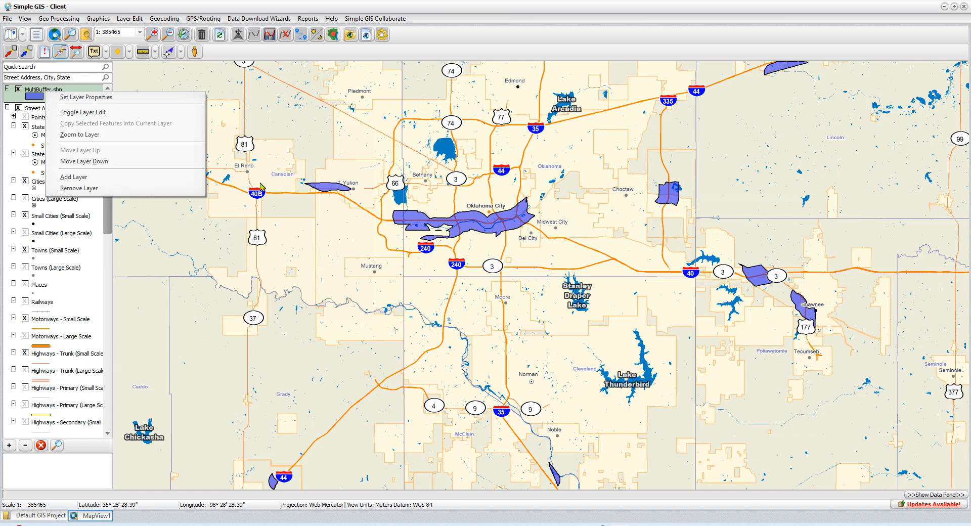
{"action": "left_click", "coordinate": [88, 189]}
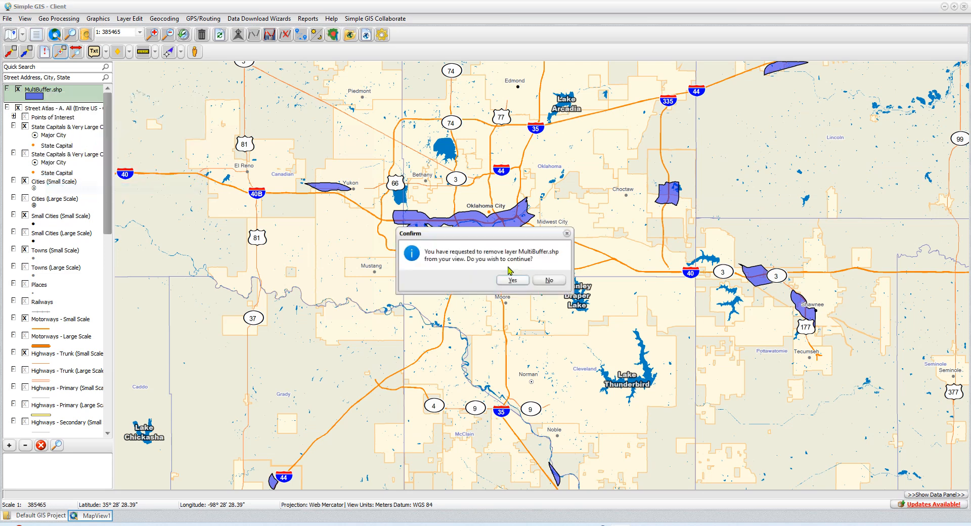
{"action": "left_click", "coordinate": [515, 281]}
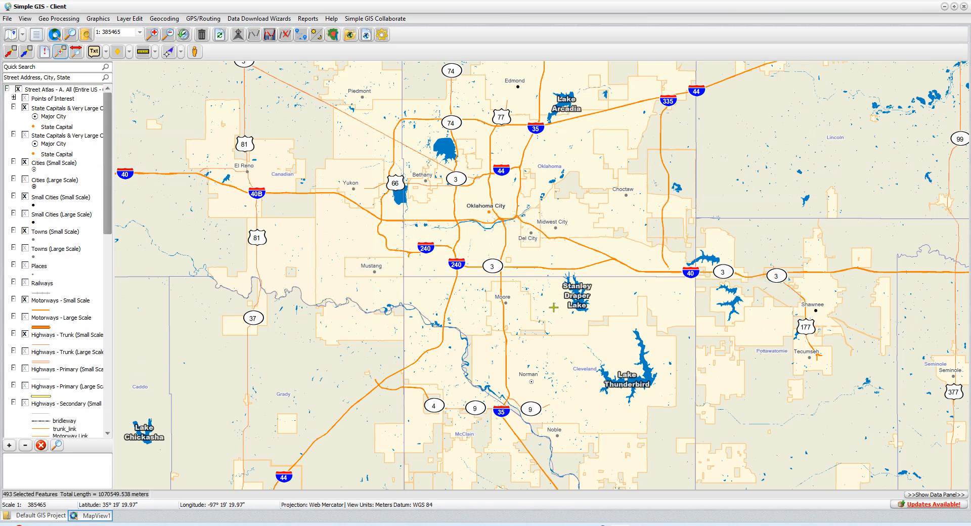
Step: Open Multi Layer Buffer Analysis and add a Motorways - Large Scale condition: all features in display, within 1 mile, Or operation
{"action": "left_click", "coordinate": [57, 19]}
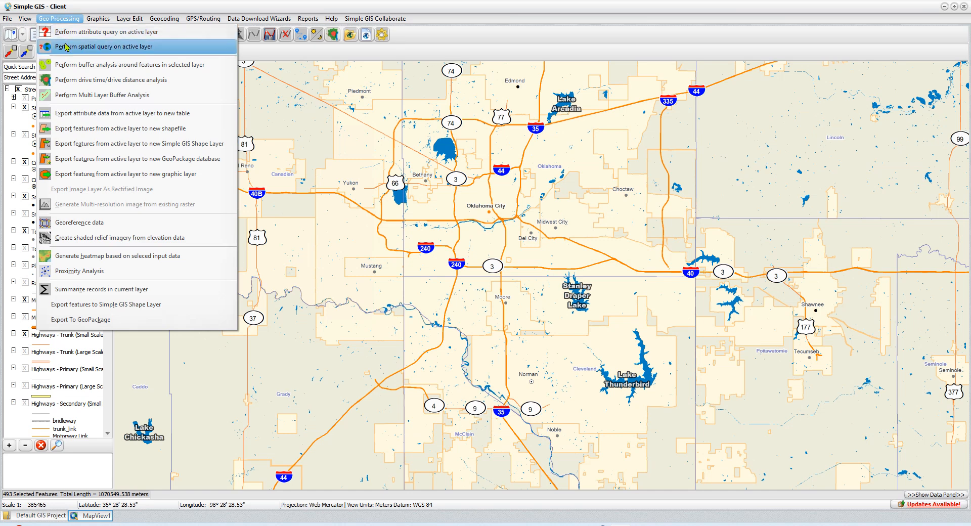
{"action": "left_click", "coordinate": [135, 101]}
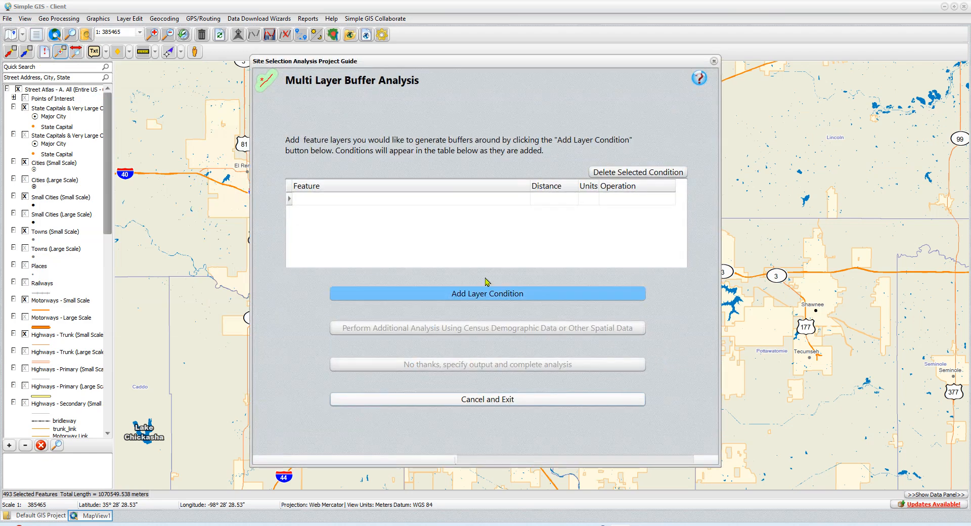
{"action": "left_click", "coordinate": [497, 294]}
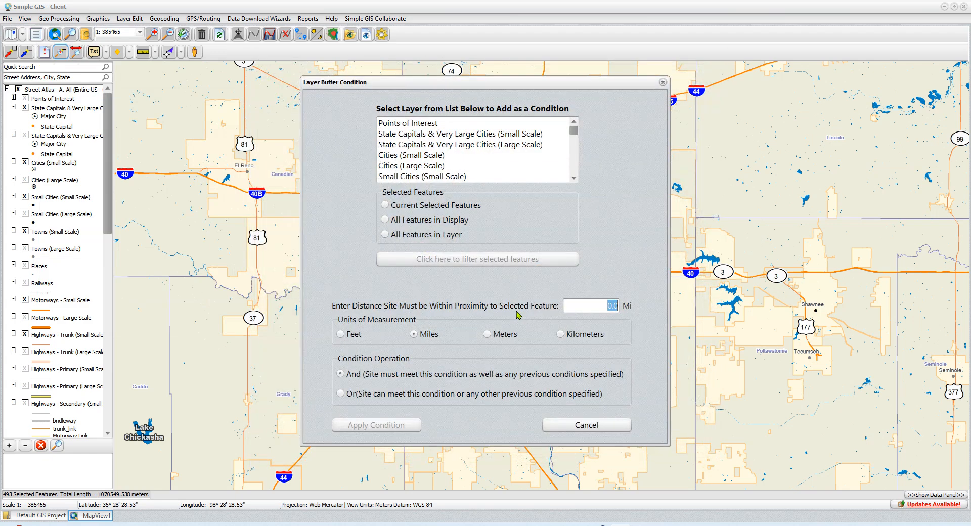
{"action": "scroll", "coordinate": [420, 147], "scroll_direction": "down", "scroll_amount": 5}
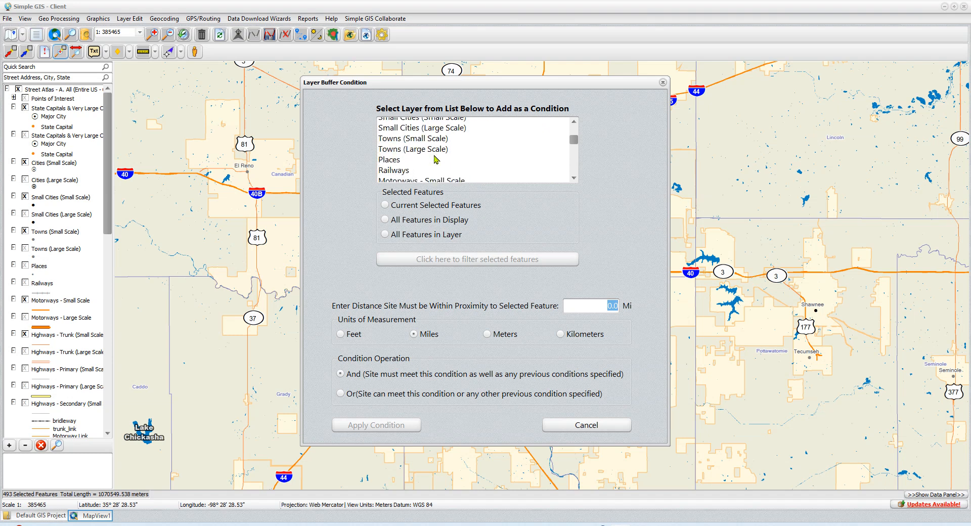
{"action": "scroll", "coordinate": [435, 160], "scroll_direction": "down", "scroll_amount": 1}
{"action": "left_click", "coordinate": [444, 156]}
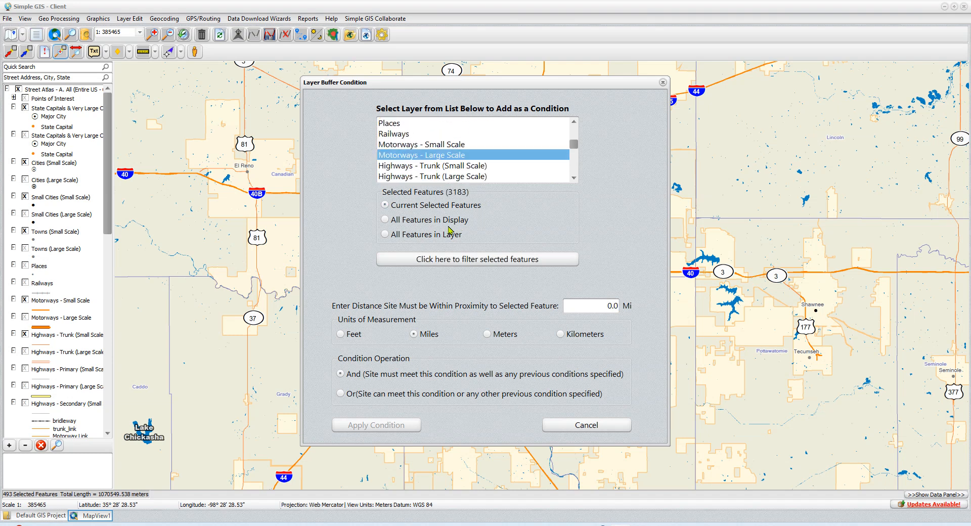
{"action": "left_click", "coordinate": [429, 219]}
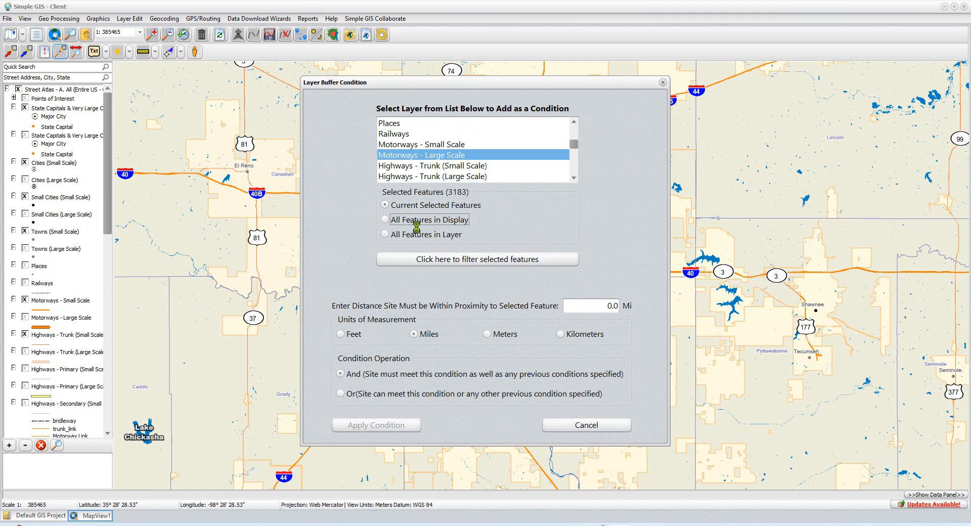
{"action": "left_click", "coordinate": [593, 303]}
{"action": "type", "text": "1"}
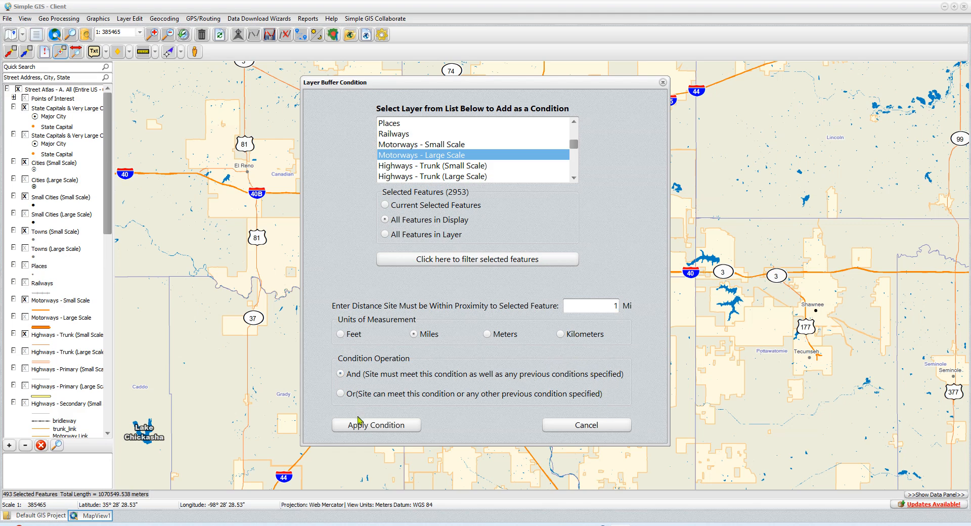
{"action": "left_click", "coordinate": [373, 393]}
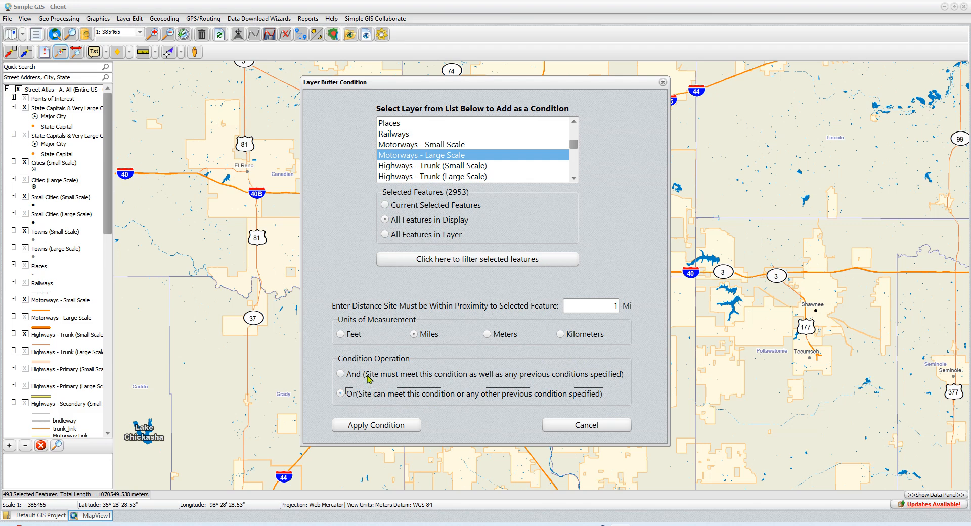
{"action": "left_click", "coordinate": [373, 424]}
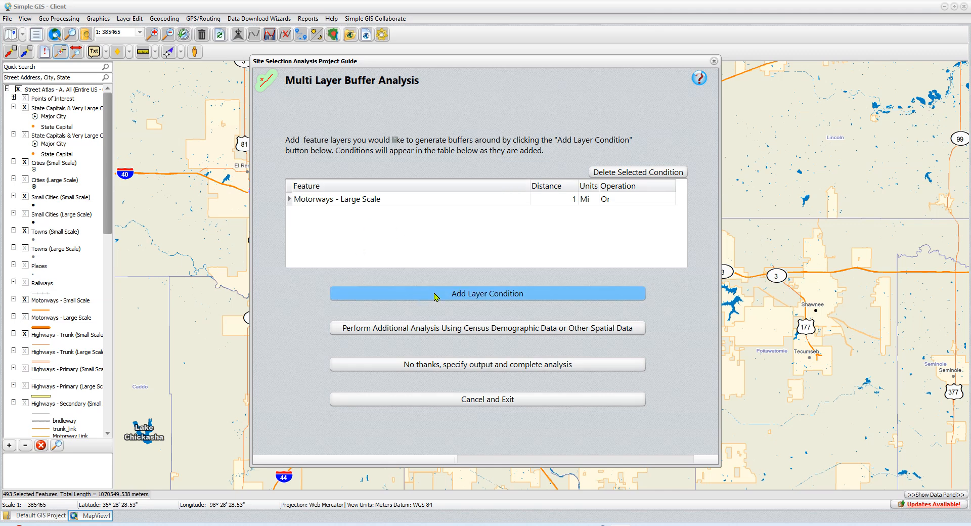
Step: Add a Railways condition using all features in display, within 1 mile, with the Or operation
{"action": "left_click", "coordinate": [435, 297]}
{"action": "scroll", "coordinate": [430, 167], "scroll_direction": "down", "scroll_amount": 2}
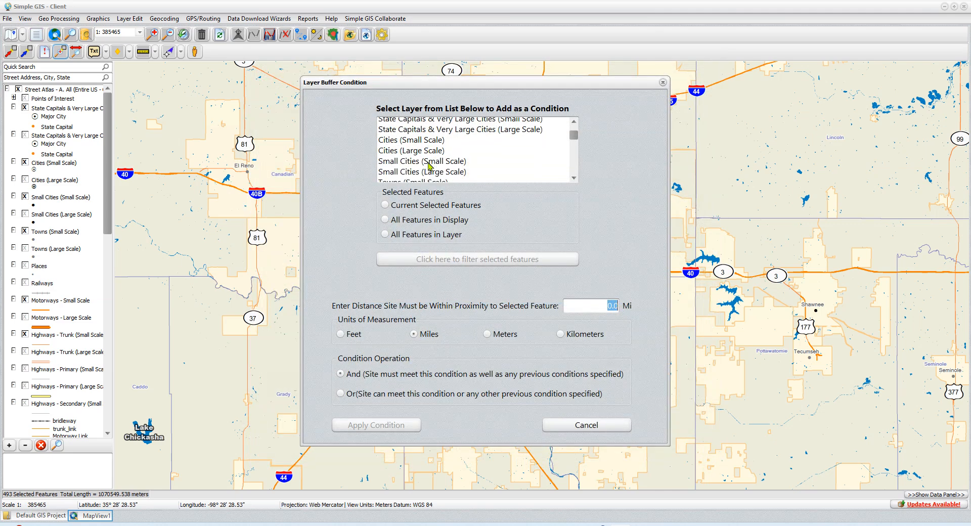
{"action": "left_click", "coordinate": [392, 167]}
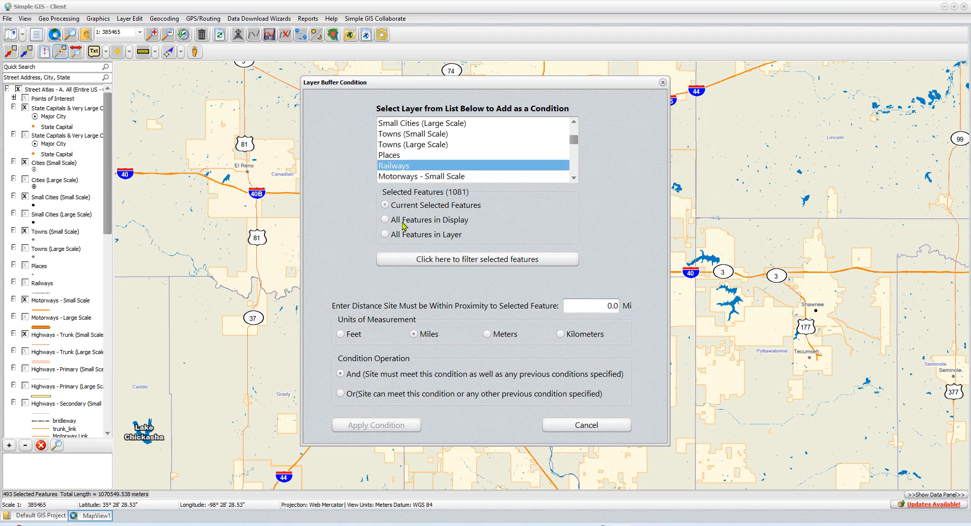
{"action": "left_click", "coordinate": [398, 220]}
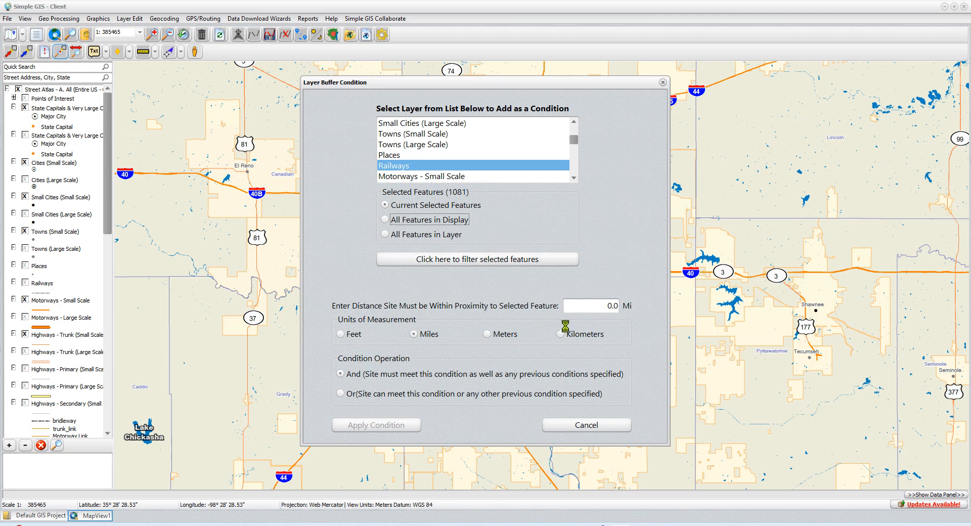
{"action": "left_click", "coordinate": [587, 307]}
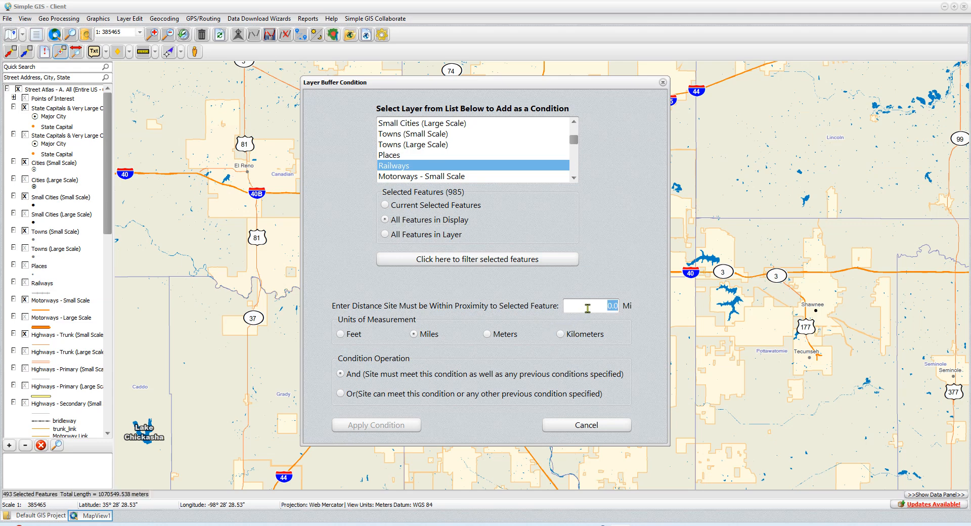
{"action": "type", "text": "1"}
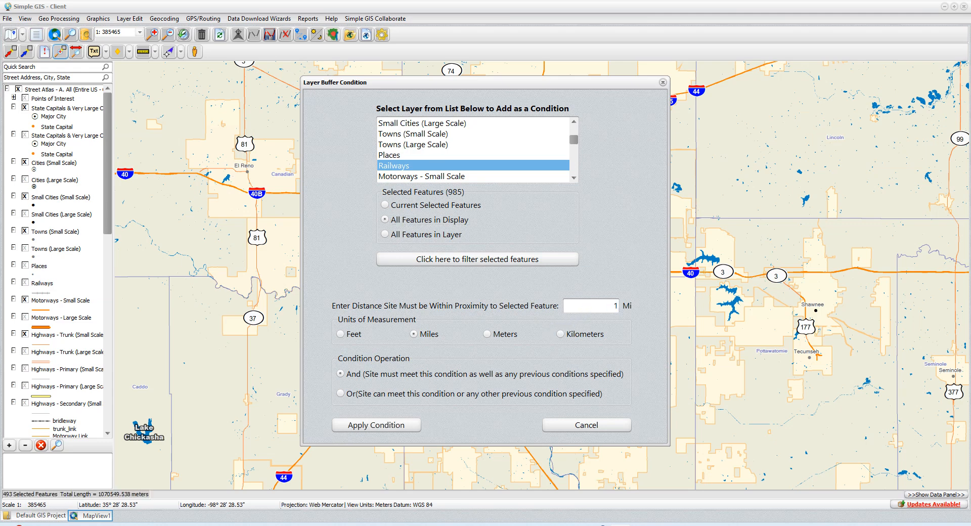
{"action": "left_click", "coordinate": [342, 397]}
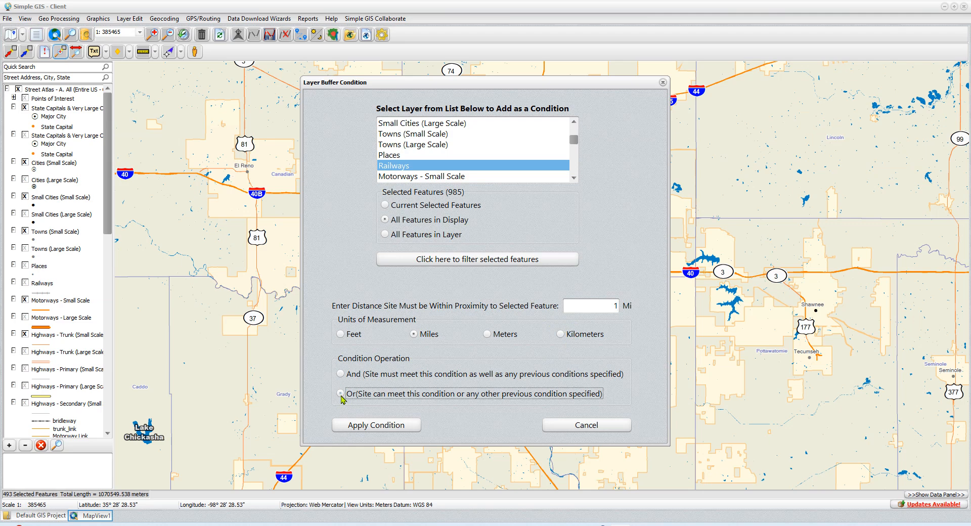
{"action": "left_click", "coordinate": [381, 425]}
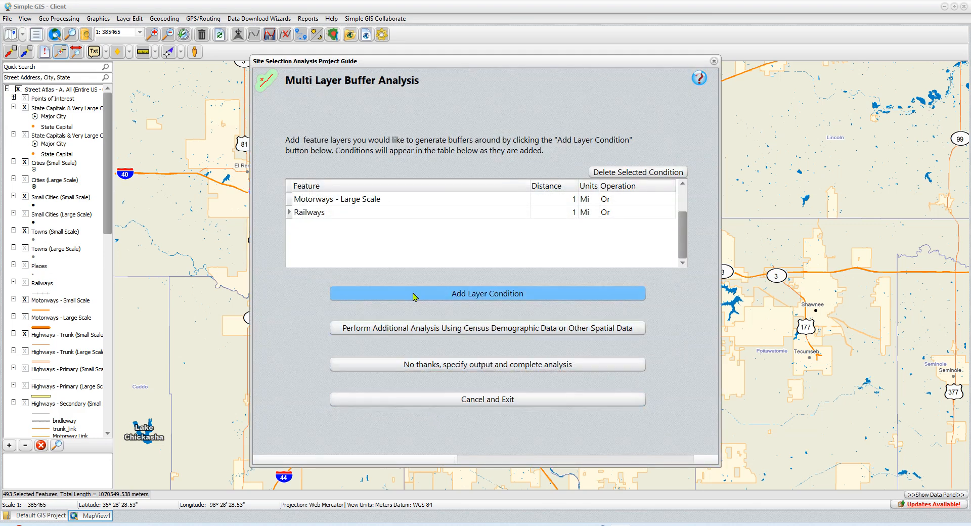
Step: Start a Waterways condition on all features in display and filter its features with the query fclass = "river"
{"action": "left_click", "coordinate": [494, 298]}
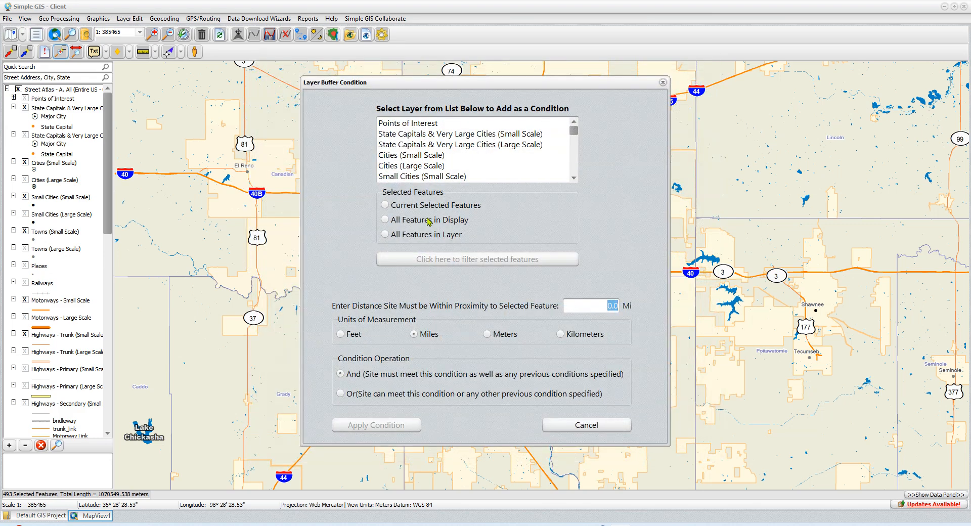
{"action": "scroll", "coordinate": [437, 173], "scroll_direction": "down", "scroll_amount": 7}
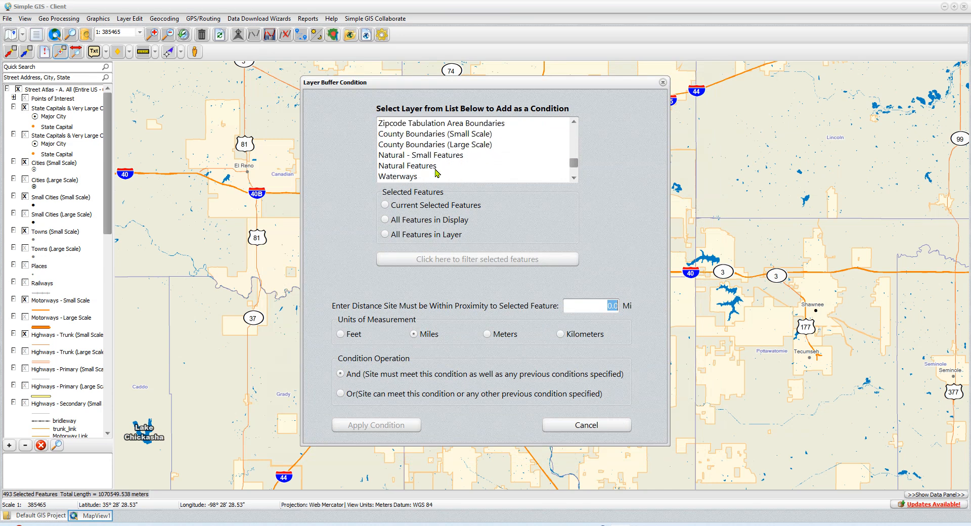
{"action": "left_click", "coordinate": [416, 177]}
{"action": "left_click", "coordinate": [413, 221]}
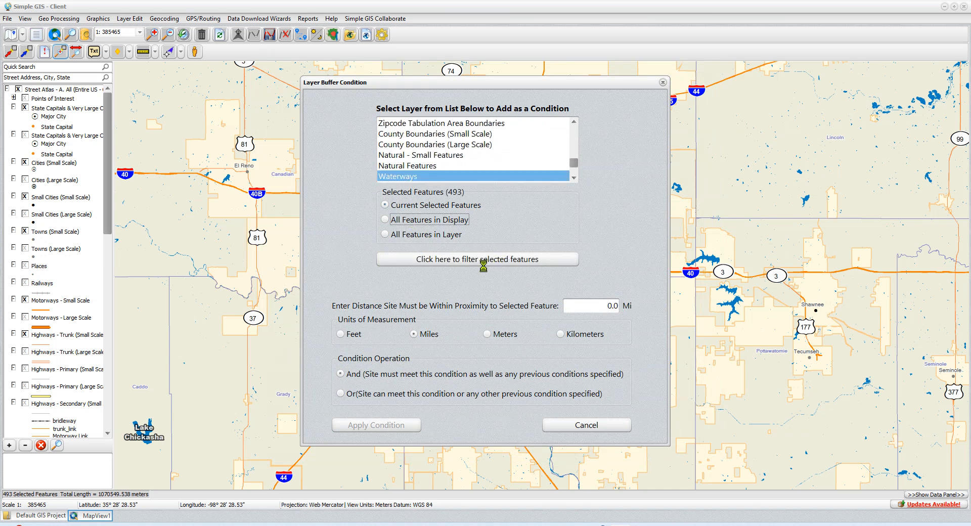
{"action": "left_click", "coordinate": [456, 260]}
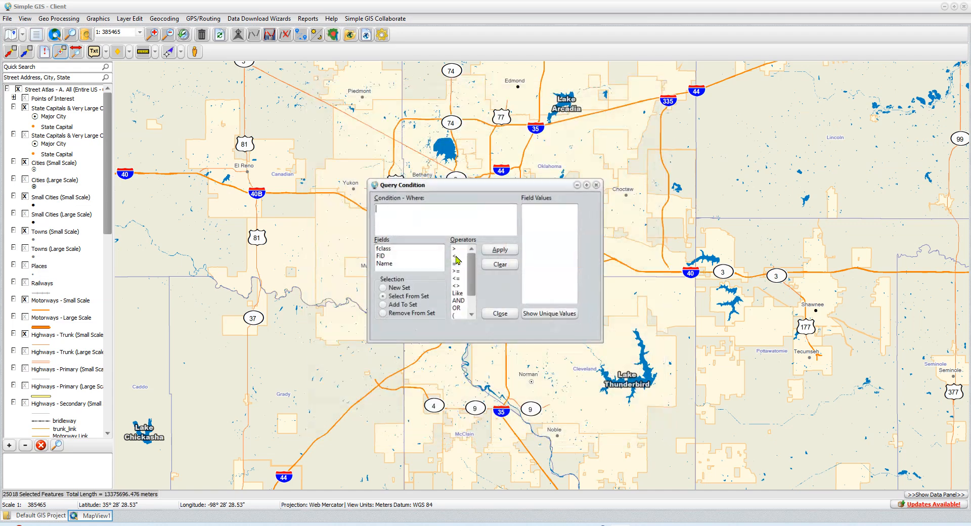
{"action": "double_click", "coordinate": [381, 249]}
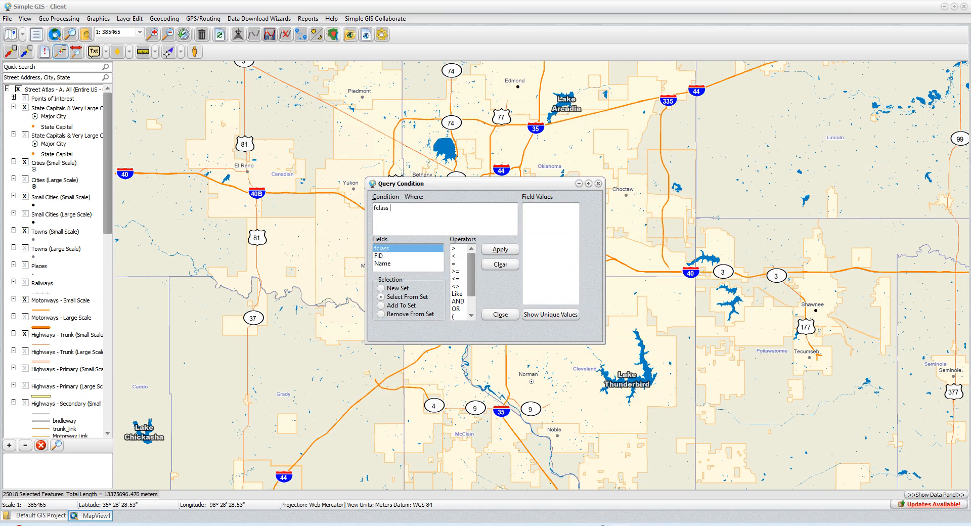
{"action": "type", "text": "= \"river\""}
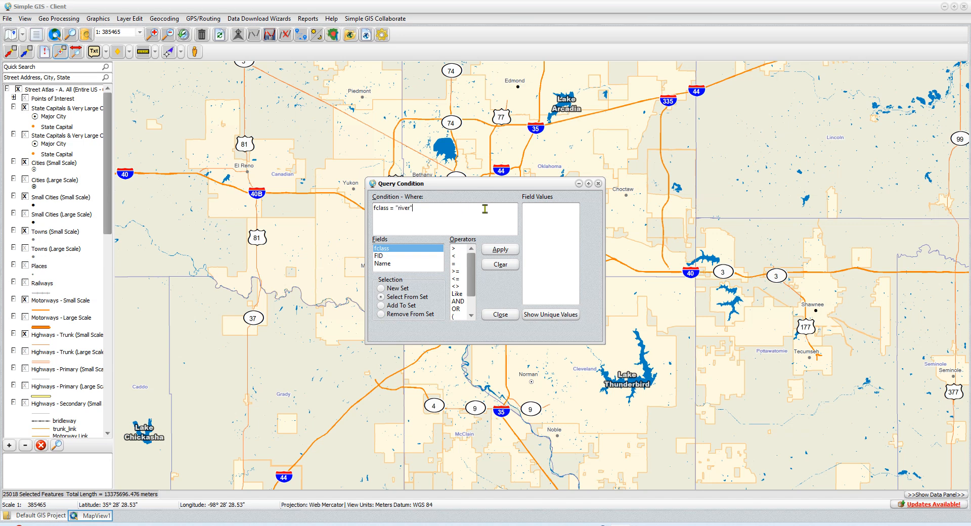
{"action": "left_click", "coordinate": [495, 252]}
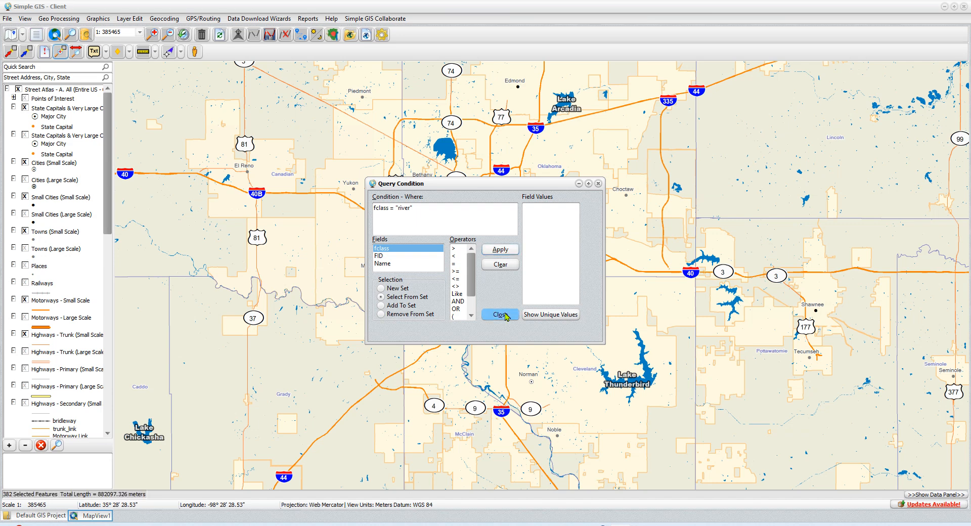
{"action": "left_click", "coordinate": [503, 314]}
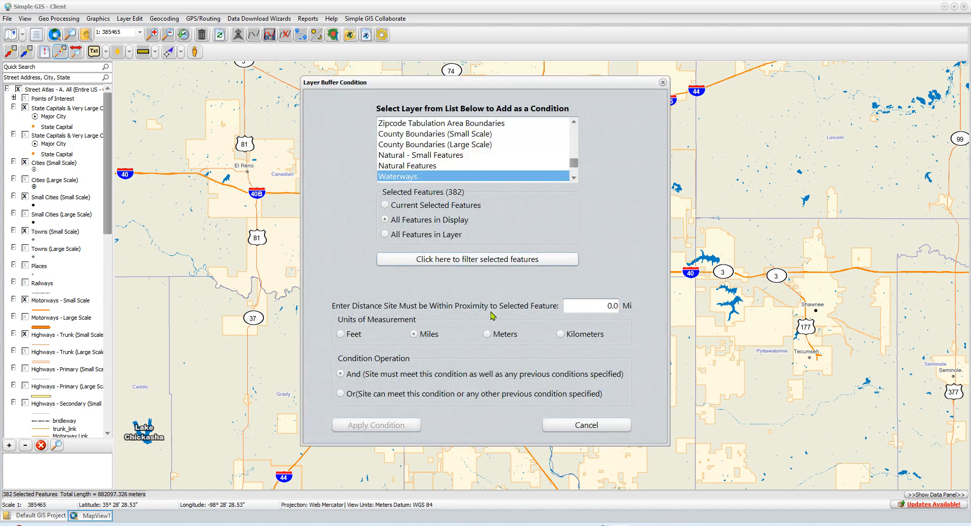
Step: Set the Waterways condition distance to 1 mile with the Or operation and apply it
{"action": "left_click", "coordinate": [578, 305]}
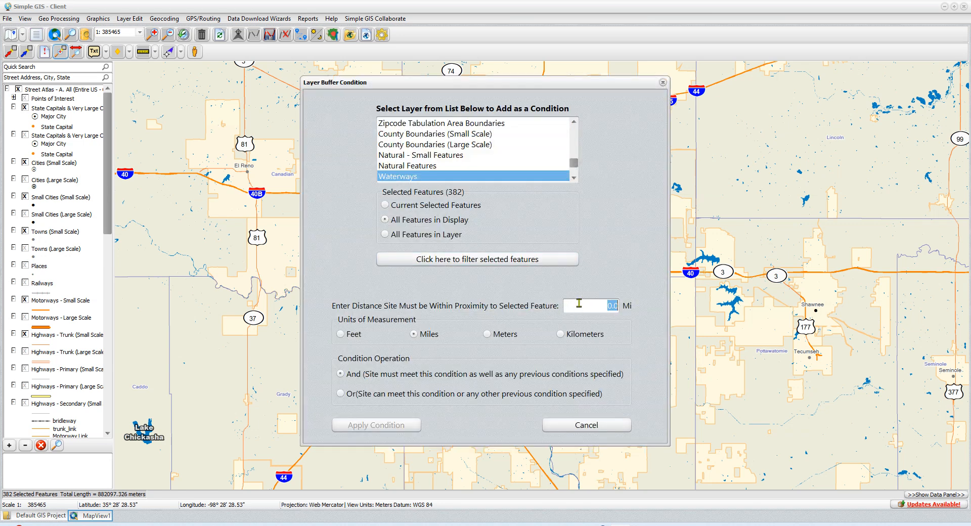
{"action": "type", "text": "1"}
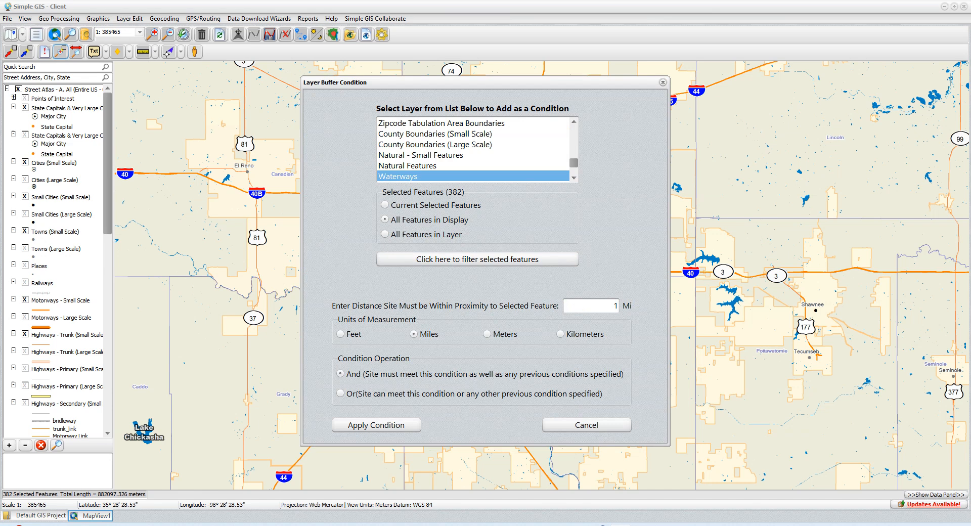
{"action": "left_click", "coordinate": [372, 399]}
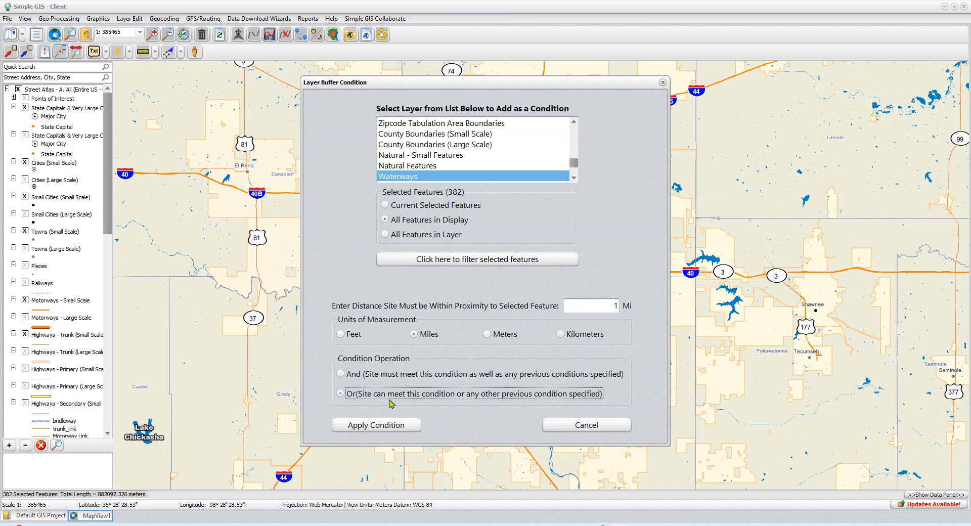
{"action": "left_click", "coordinate": [399, 429]}
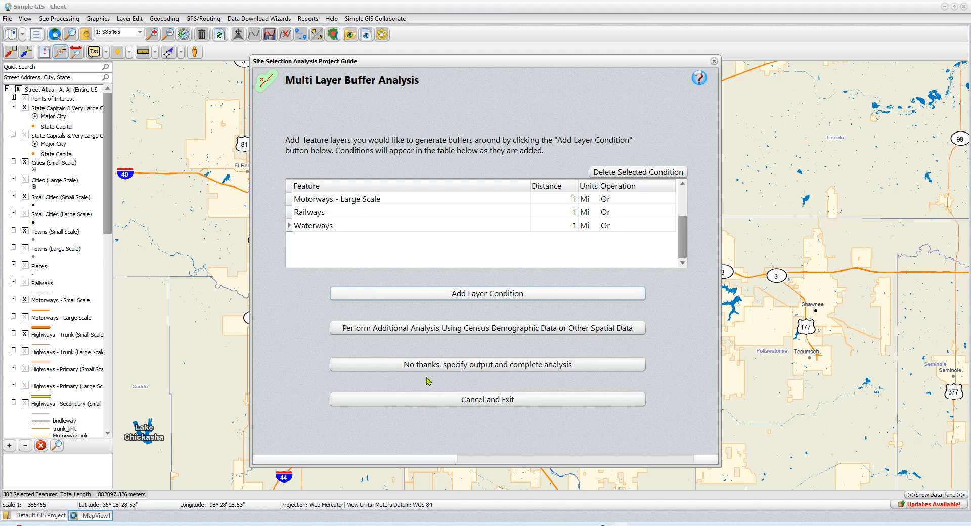
Step: Proceed to output, name the new layer MultiBuffer, and start the analysis
{"action": "left_click", "coordinate": [498, 367]}
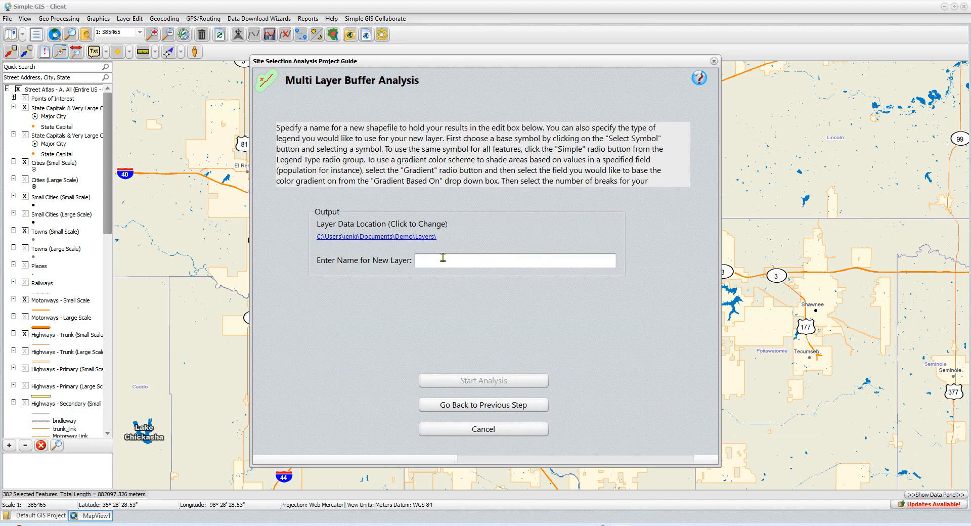
{"action": "type", "text": "MultiBuffer"}
{"action": "left_click", "coordinate": [481, 381]}
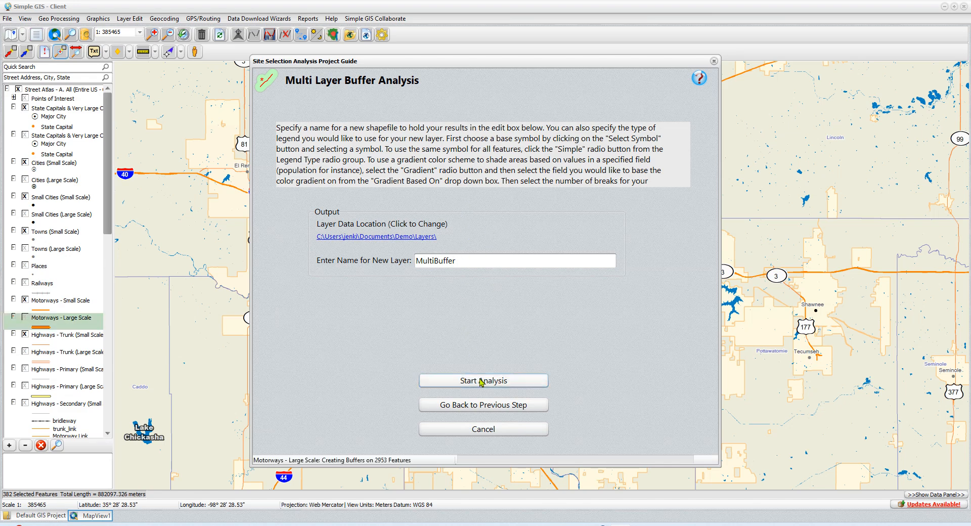